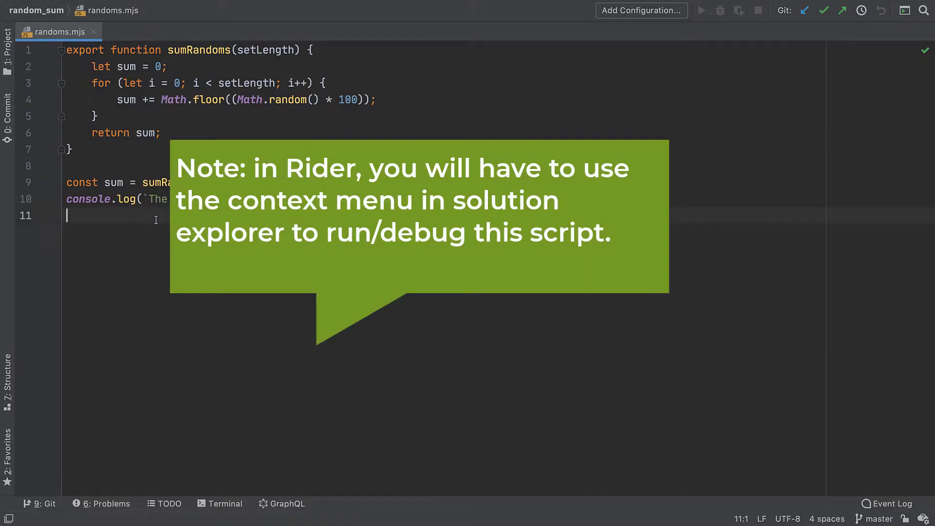
Run randoms.mjs with Node.js from the editor context menu, printing 'The sum is 4678'.
right_click(156, 219)
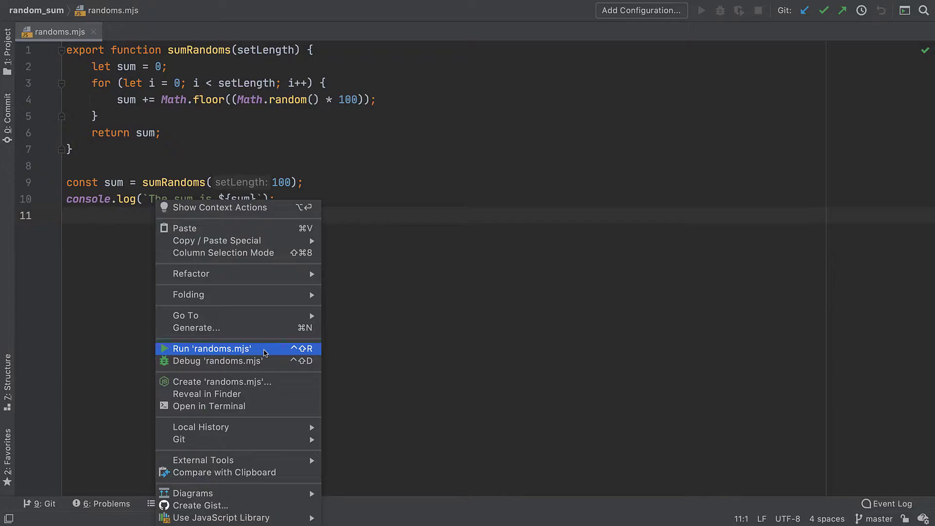
click(264, 352)
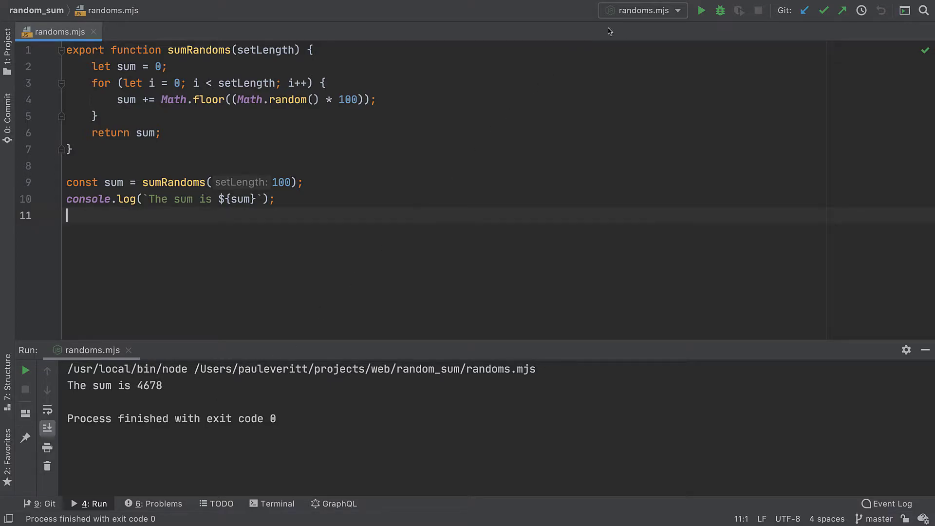
Save the temporary 'randoms.mjs' run configuration as a permanent configuration.
click(639, 13)
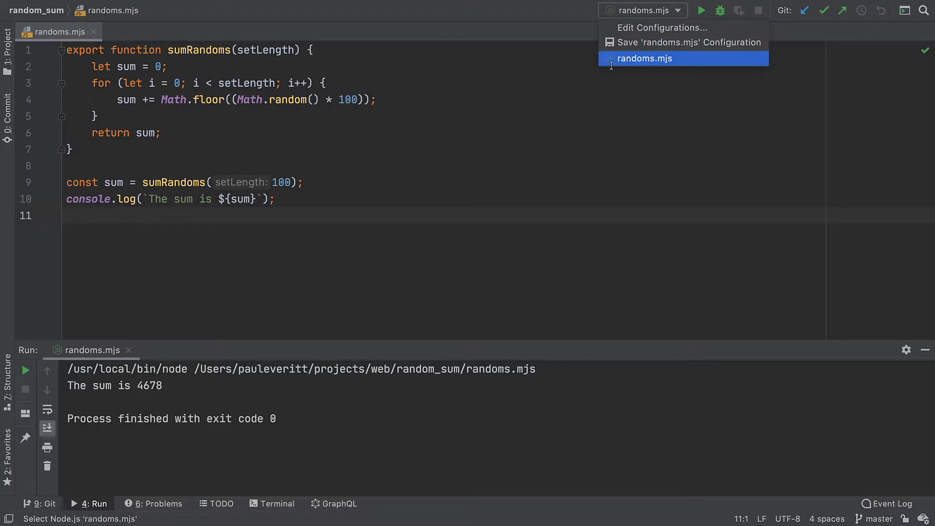
click(422, 222)
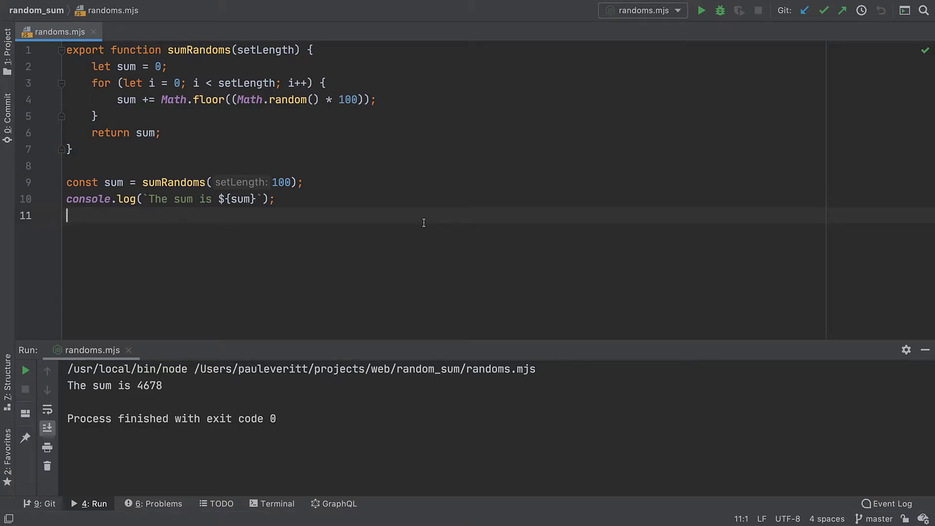
click(616, 16)
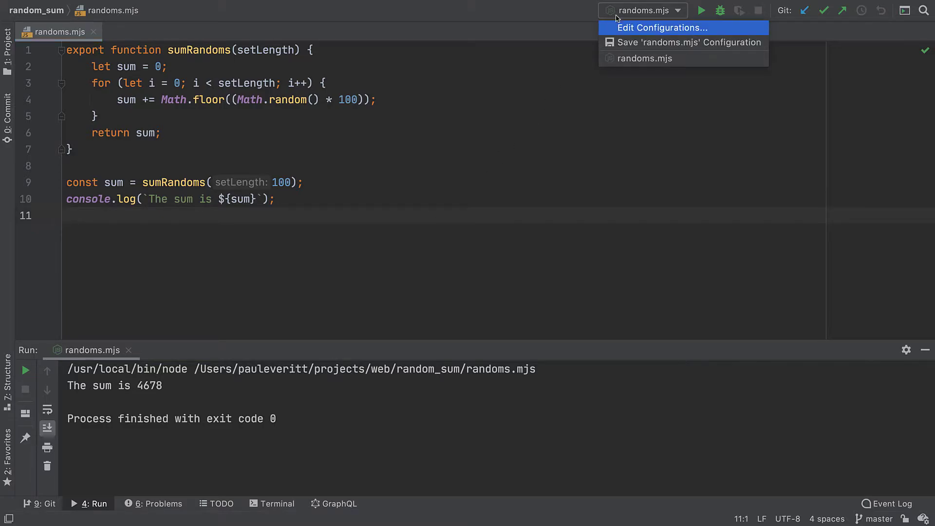
click(630, 44)
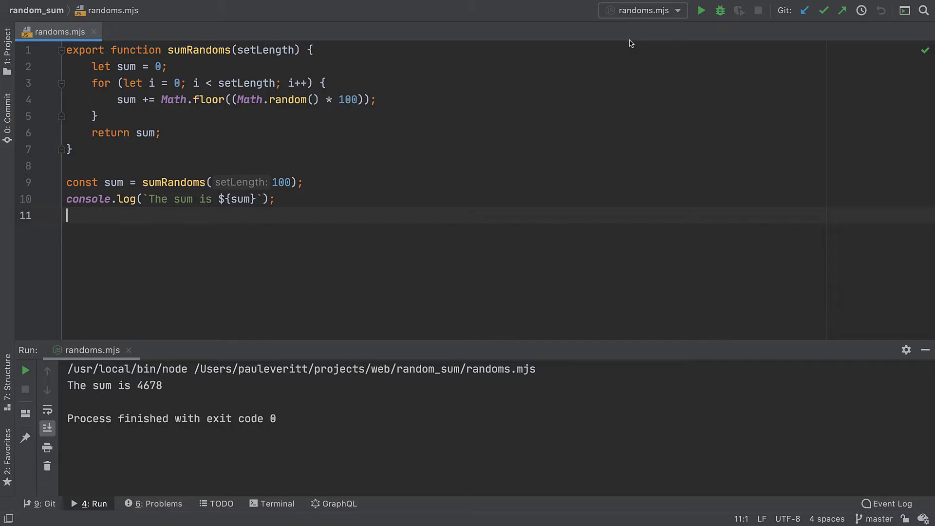
Add a new blank Node.js configuration in the Run/Debug Configurations dialog.
click(636, 11)
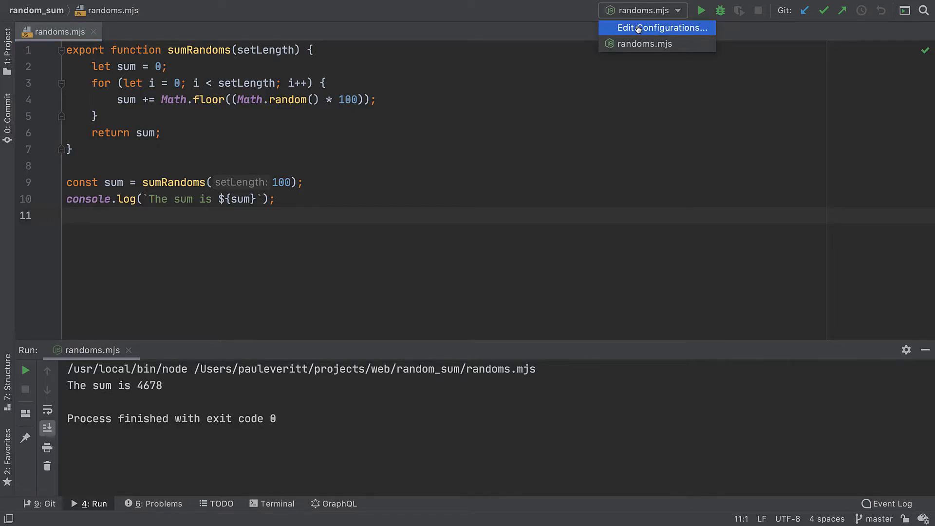
click(637, 28)
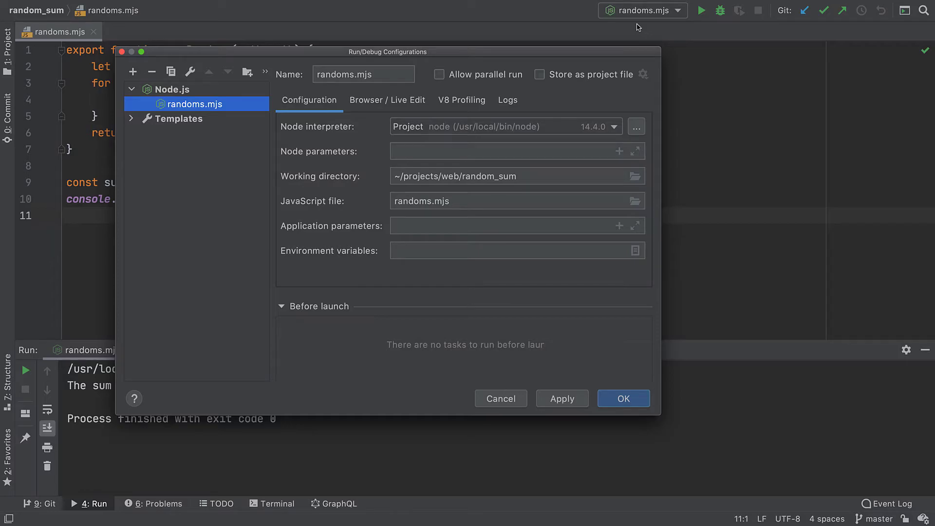
click(133, 72)
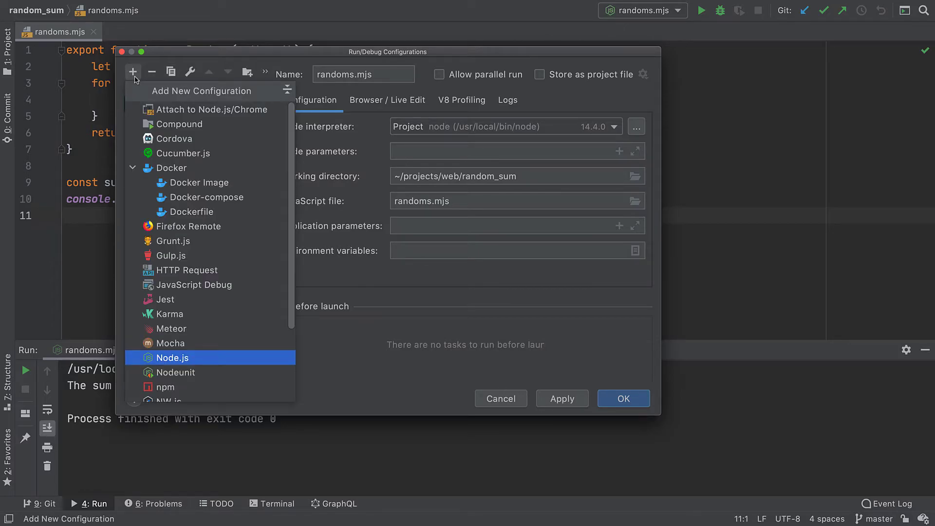
click(211, 362)
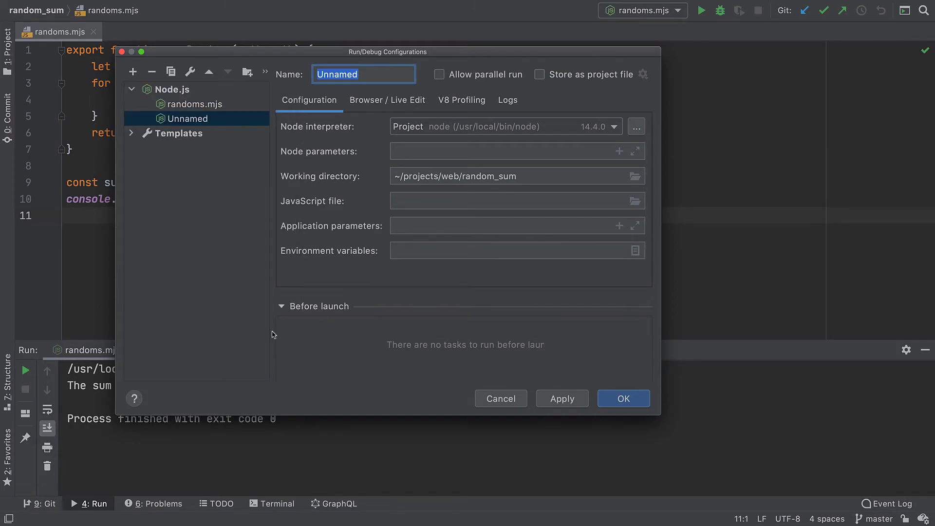
Glance at its environment variables, then select the randoms.mjs configuration's name to rename it 'Get Random'.
click(635, 250)
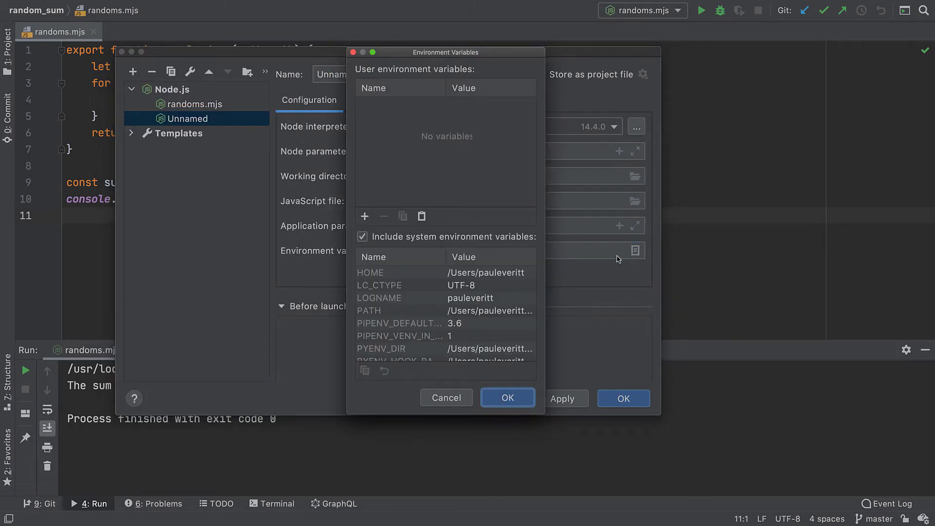
click(446, 398)
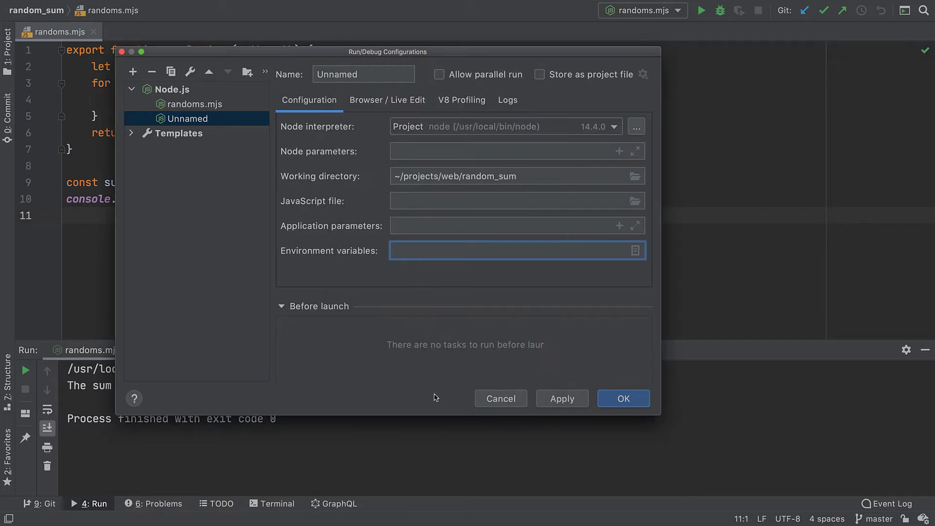
click(195, 104)
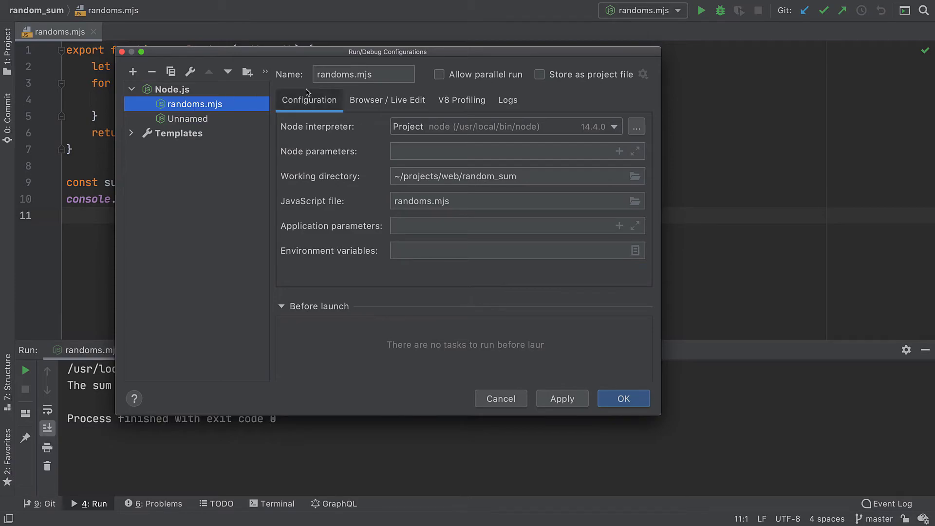
click(326, 76)
text(Get Random)
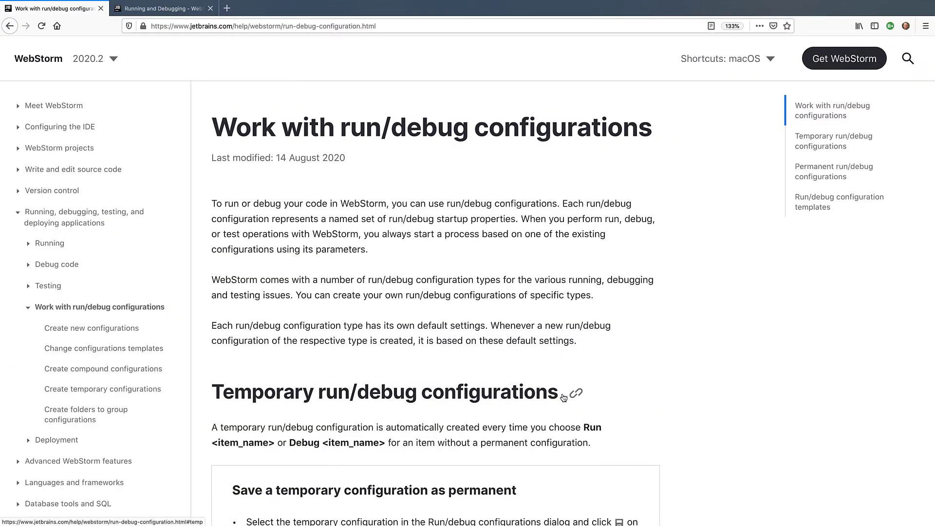
Jump to the help page's 'Temporary run/debug configurations' section.
click(563, 396)
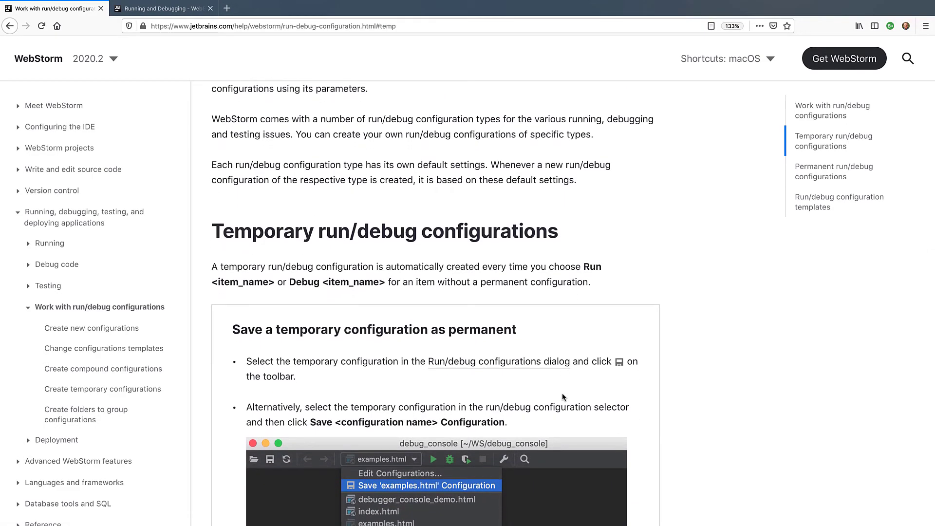
Open the 'Share Run Configurations' tip from the Running and Debugging guide page.
click(177, 8)
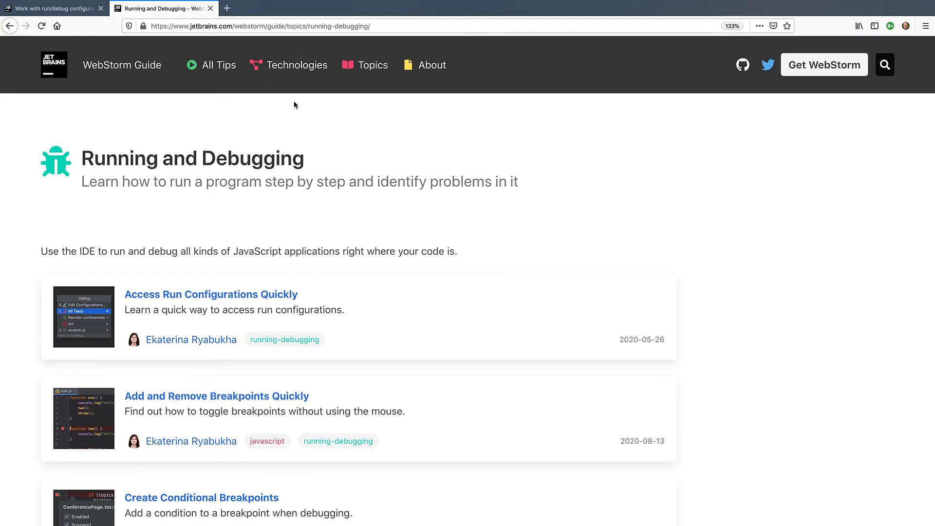
scroll(351, 145, down, 5)
scroll(352, 144, down, 3)
scroll(351, 144, down, 3)
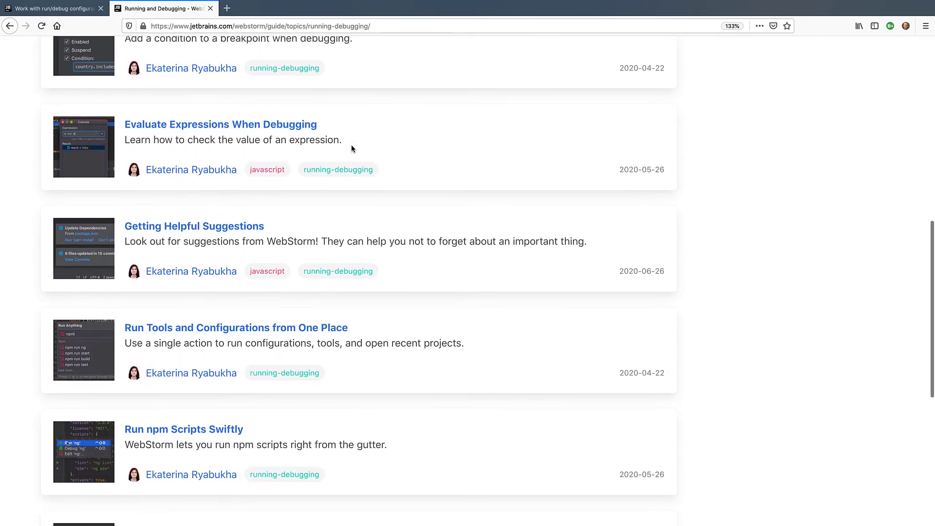
scroll(351, 144, down, 2)
scroll(351, 144, down, 2)
scroll(352, 144, down, 2)
scroll(352, 148, down, 1)
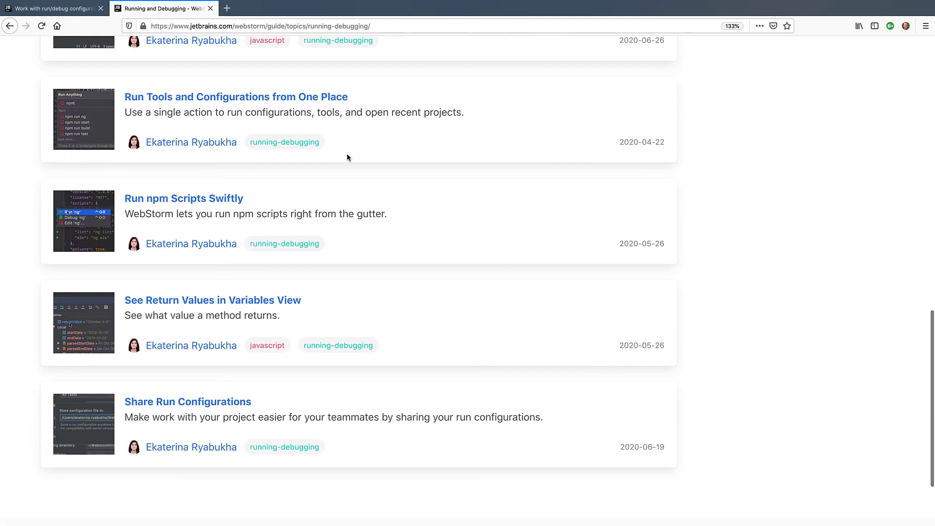
click(248, 433)
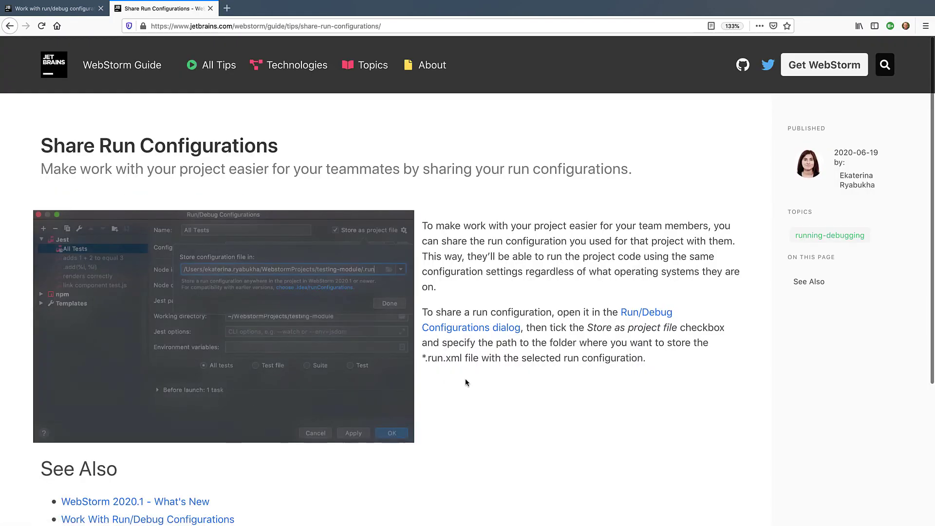